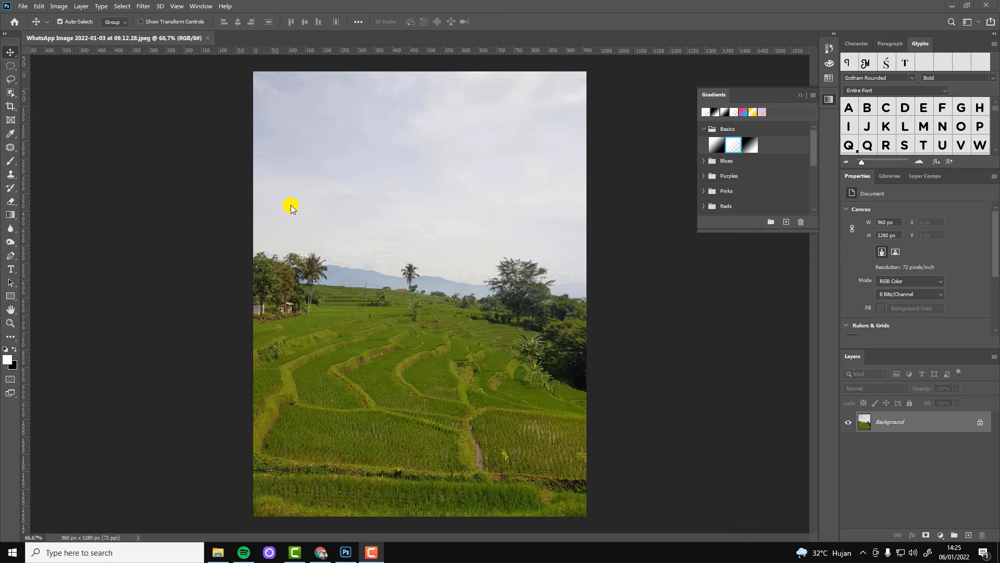
Try switching selection tools and moving the locked Background photo, dismissing the lock warning
{"action": "left_click", "coordinate": [10, 66]}
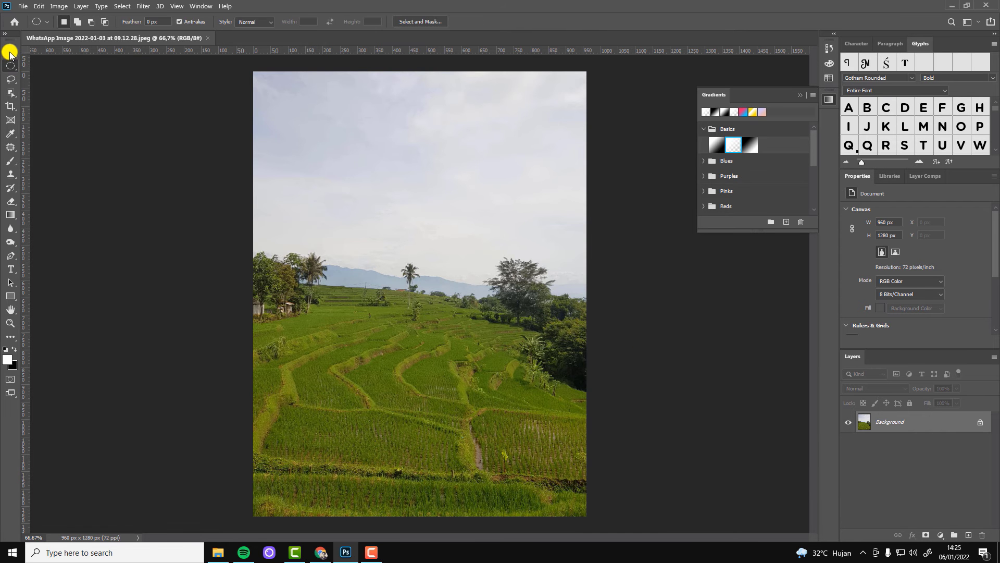
{"action": "left_click", "coordinate": [10, 52]}
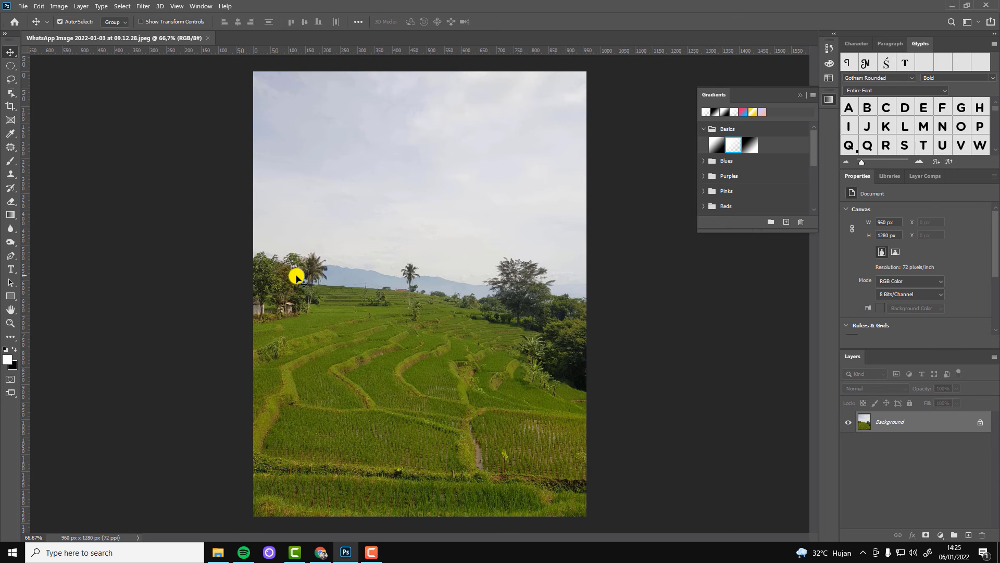
{"action": "left_click_drag", "start_coordinate": [292, 273], "coordinate": [352, 266]}
{"action": "left_click", "coordinate": [558, 231]}
{"action": "left_click", "coordinate": [11, 66]}
Duplicate the photo onto Layer 1 with Ctrl+J and hide the original Background layer
{"action": "key", "text": "ctrl+j"}
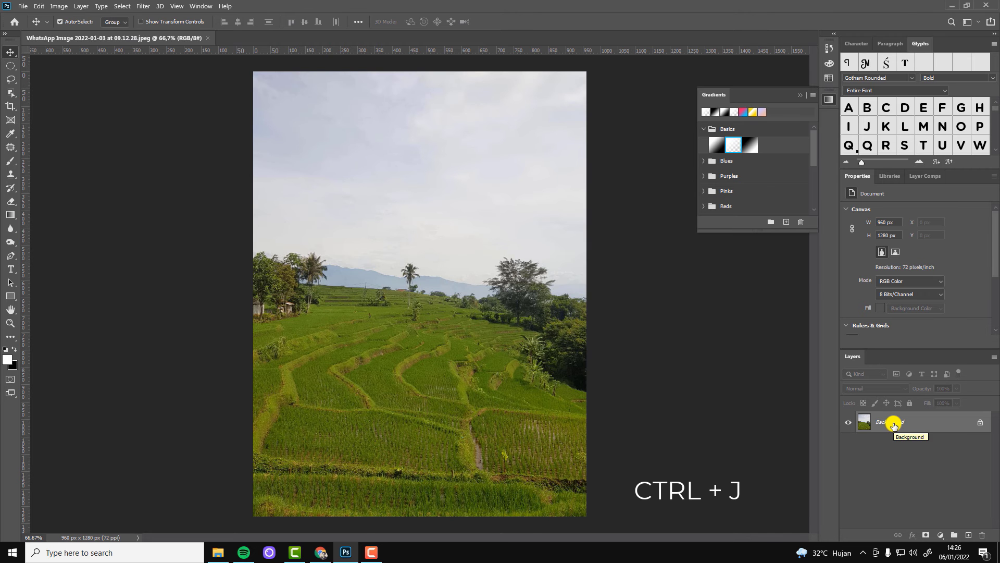
{"action": "key", "text": "ctrl+j"}
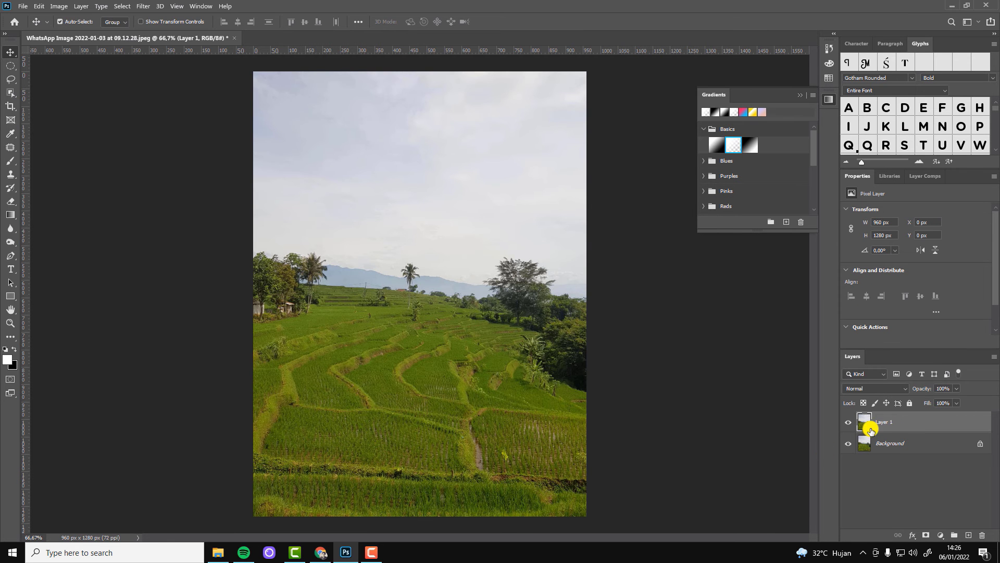
{"action": "left_click", "coordinate": [849, 444]}
In Layer 1's Blending Options, keep Blend If on Gray and drag This Layer's white slider to about 190
{"action": "double_click", "coordinate": [906, 422]}
{"action": "mouse_move", "coordinate": [671, 250]}
{"action": "left_mouse_down"}
{"action": "mouse_move", "coordinate": [660, 204]}
{"action": "mouse_move", "coordinate": [553, 183]}
{"action": "left_mouse_up"}
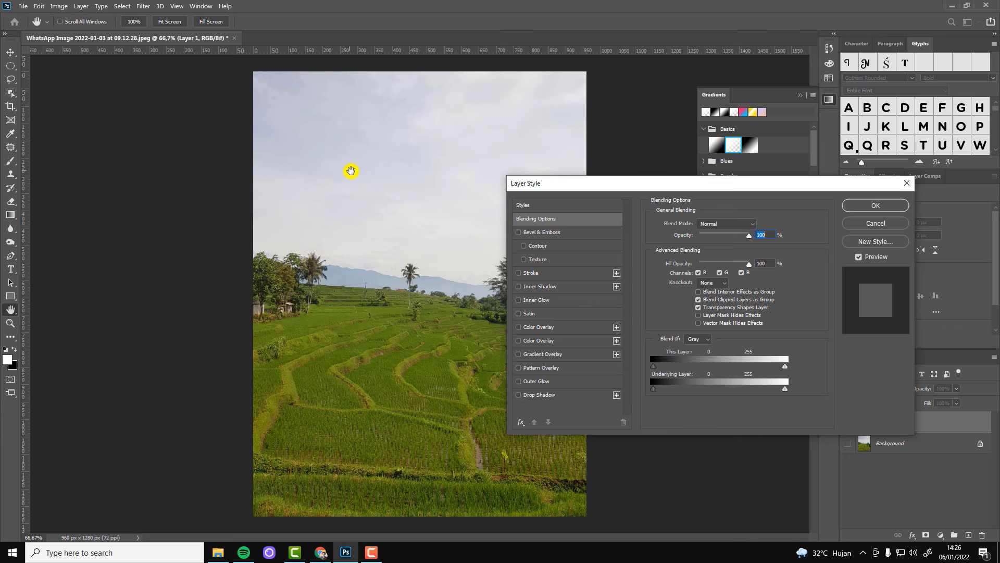
{"action": "left_click", "coordinate": [711, 344]}
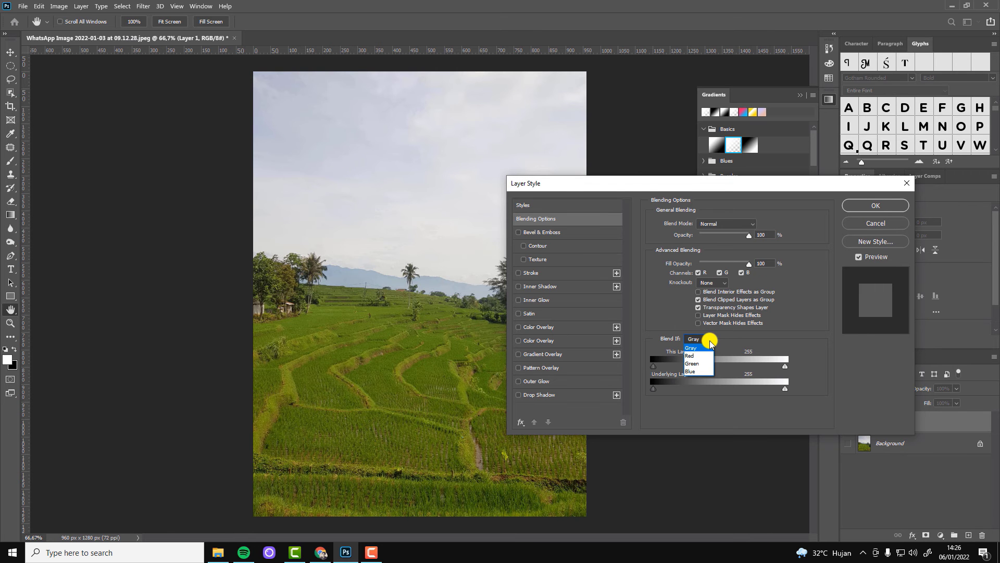
{"action": "left_click", "coordinate": [711, 342]}
{"action": "left_click", "coordinate": [711, 342]}
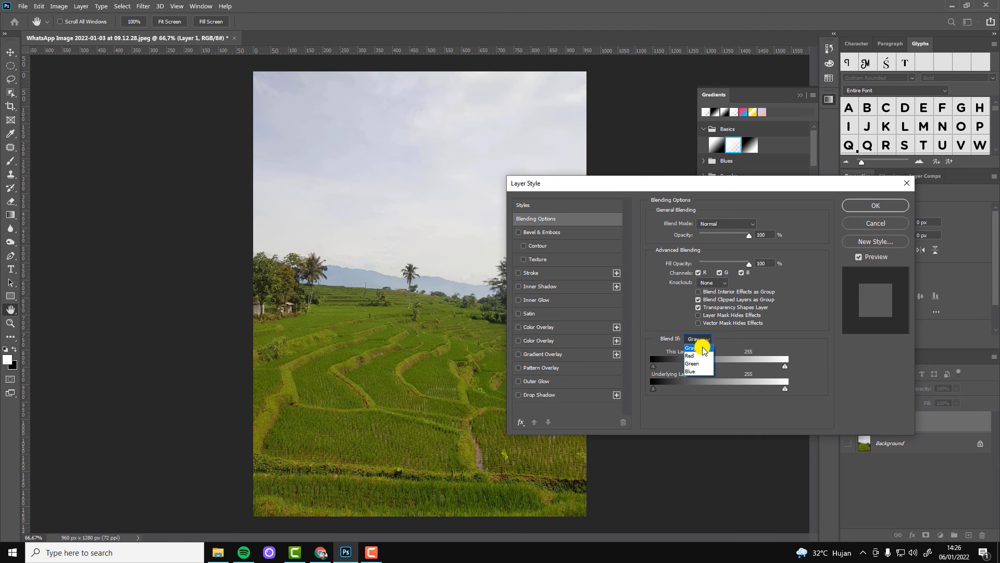
{"action": "left_click", "coordinate": [754, 336]}
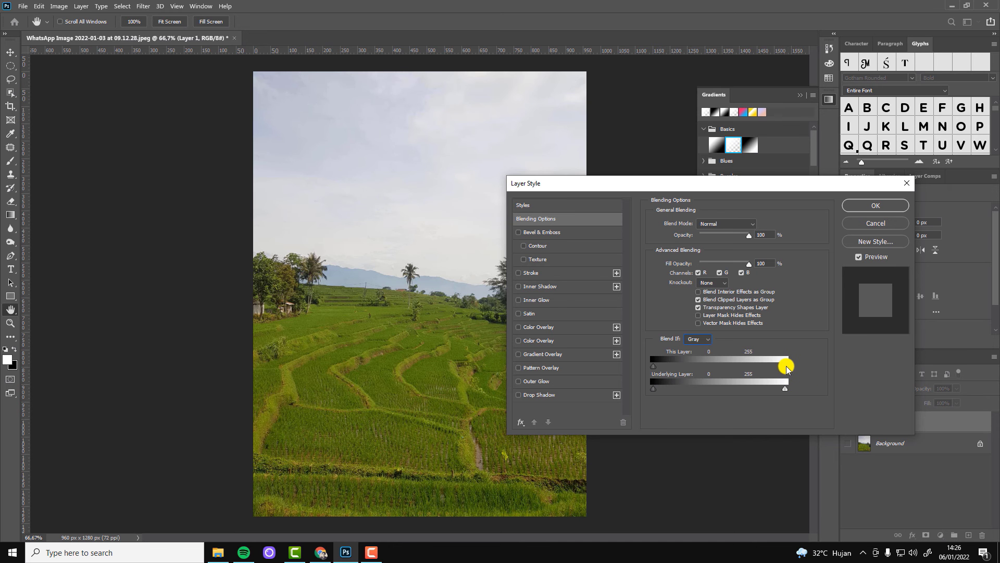
{"action": "left_click_drag", "start_coordinate": [785, 369], "coordinate": [752, 367]}
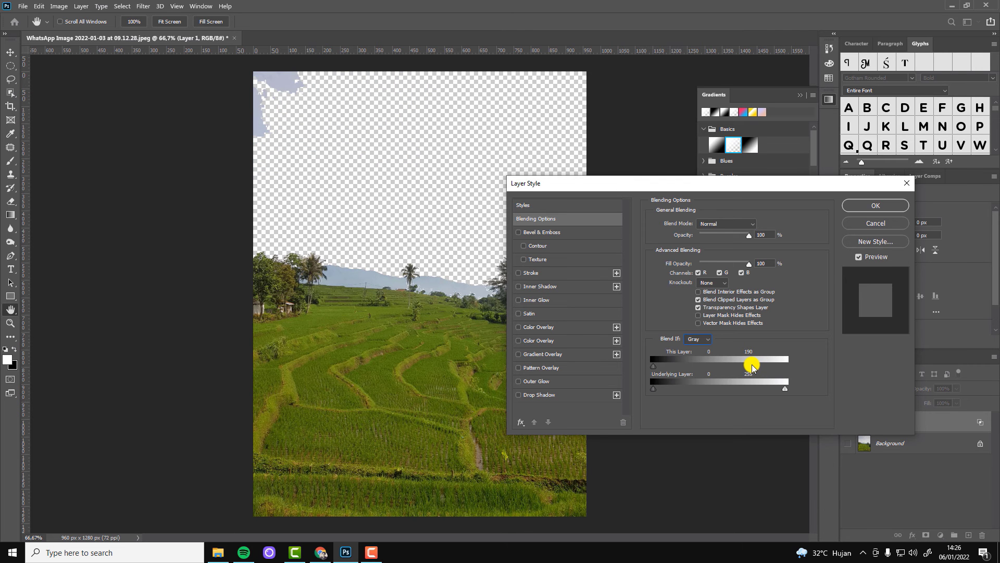
Alt-split This Layer's white Blend If slider and settle it at 149/175 to fade the sky
{"action": "left_click_drag", "start_coordinate": [577, 184], "coordinate": [645, 209]}
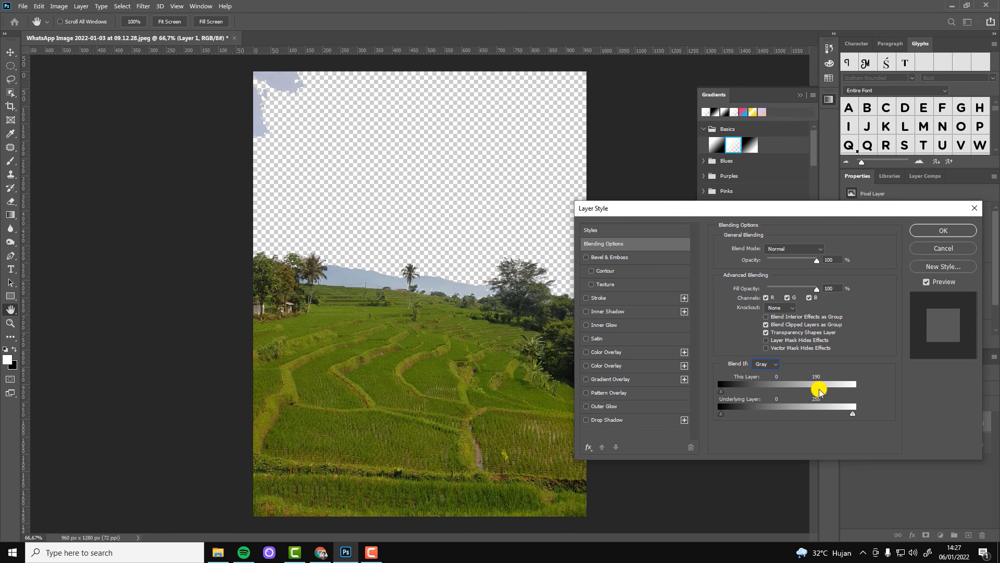
{"action": "left_click_drag", "start_coordinate": [819, 391], "coordinate": [818, 391]}
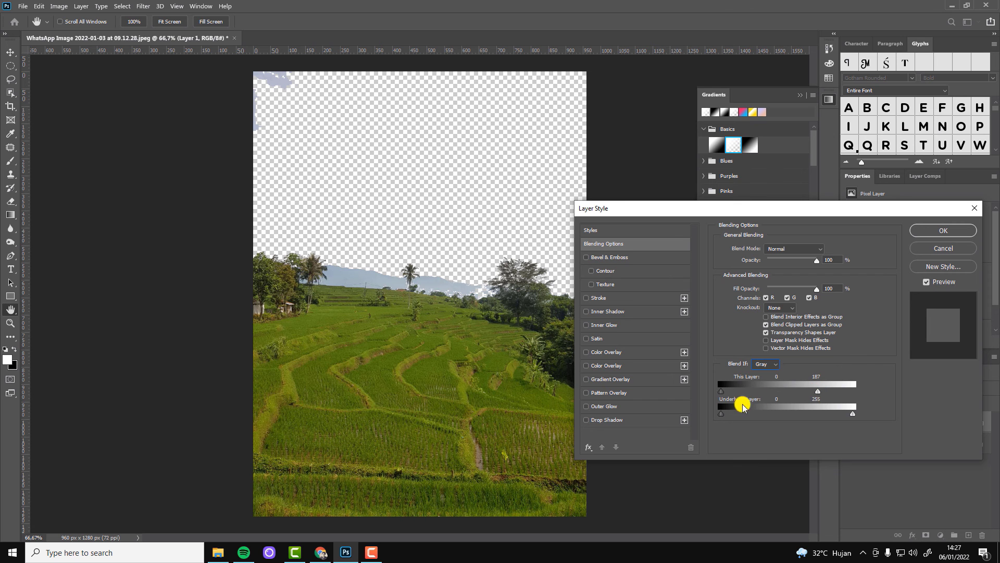
{"action": "mouse_move", "coordinate": [722, 391]}
{"action": "left_mouse_down"}
{"action": "mouse_move", "coordinate": [747, 391]}
{"action": "mouse_move", "coordinate": [718, 391]}
{"action": "left_mouse_up"}
{"action": "left_click_drag", "start_coordinate": [821, 392], "coordinate": [823, 393]}
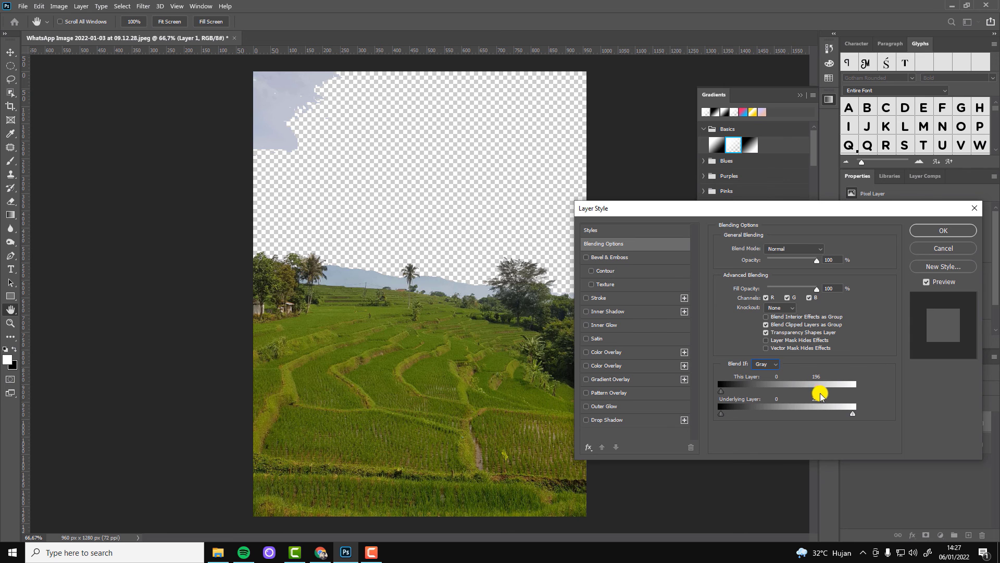
{"action": "left_click_drag", "start_coordinate": [822, 391], "coordinate": [824, 394]}
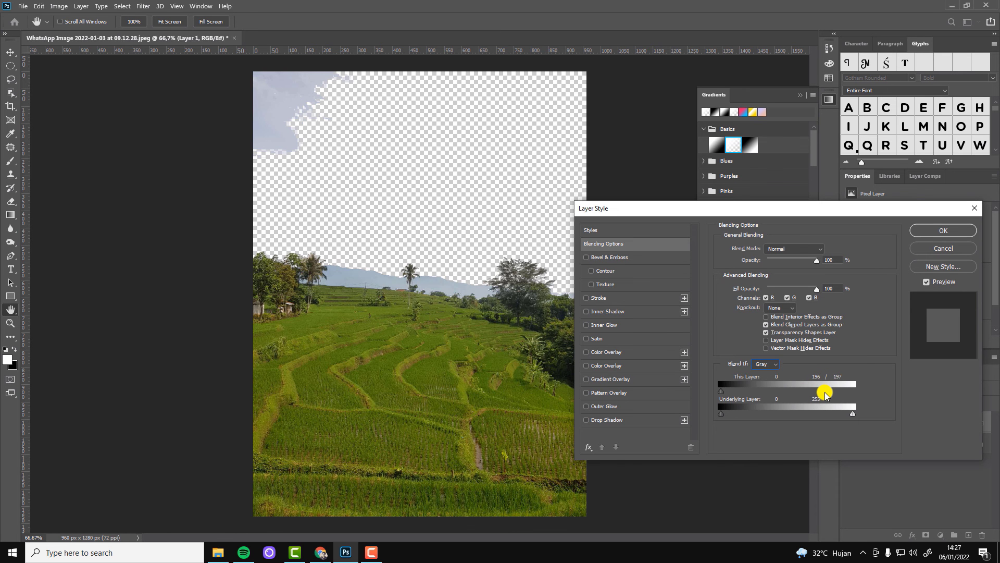
{"action": "left_click_drag", "start_coordinate": [824, 395], "coordinate": [844, 393]}
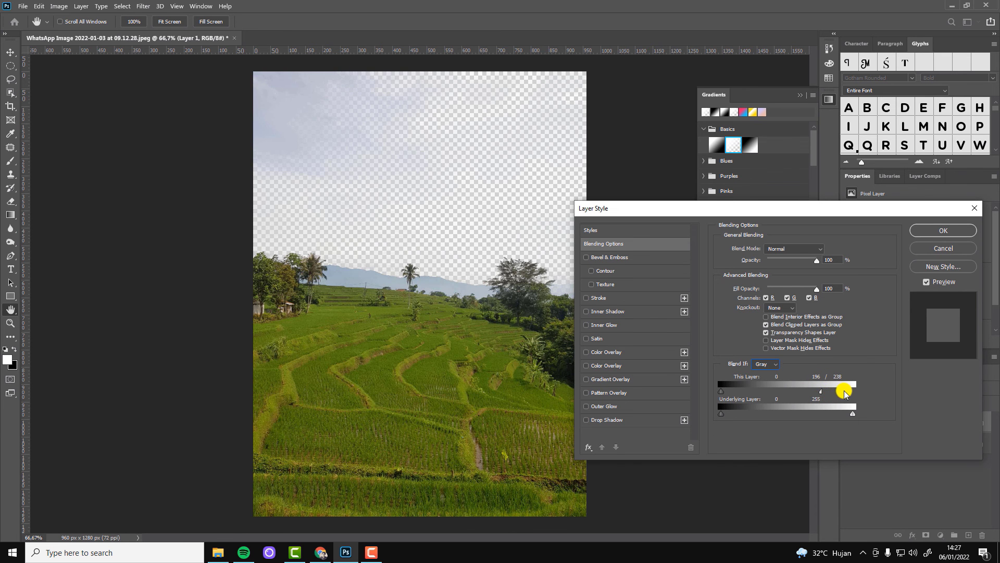
{"action": "mouse_move", "coordinate": [822, 395]}
{"action": "left_mouse_down"}
{"action": "mouse_move", "coordinate": [796, 390]}
{"action": "mouse_move", "coordinate": [817, 393]}
{"action": "left_mouse_up"}
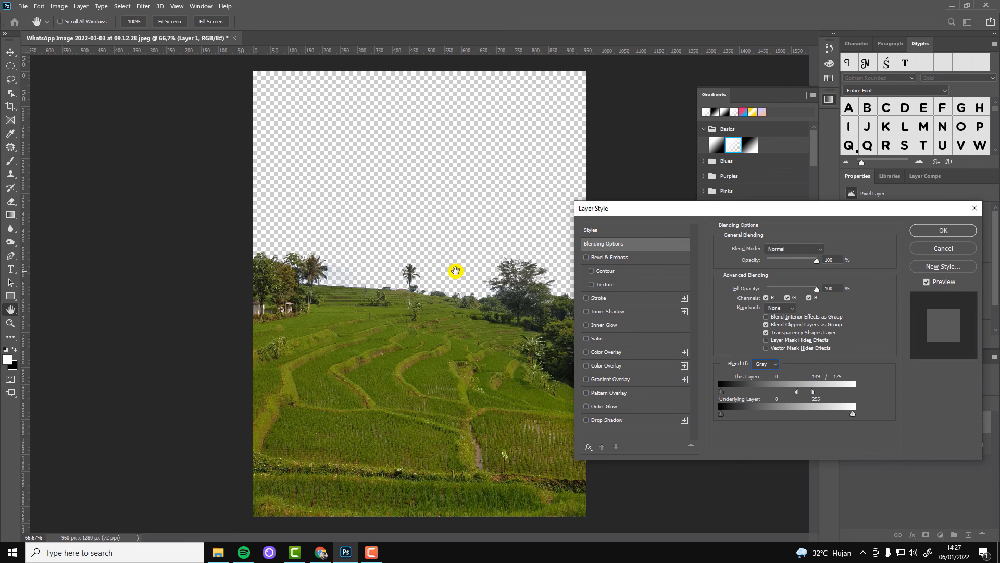
Apply the Blend If settings, keep the Background hidden, and add an empty Layer 2 below Layer 1
{"action": "left_click", "coordinate": [925, 233]}
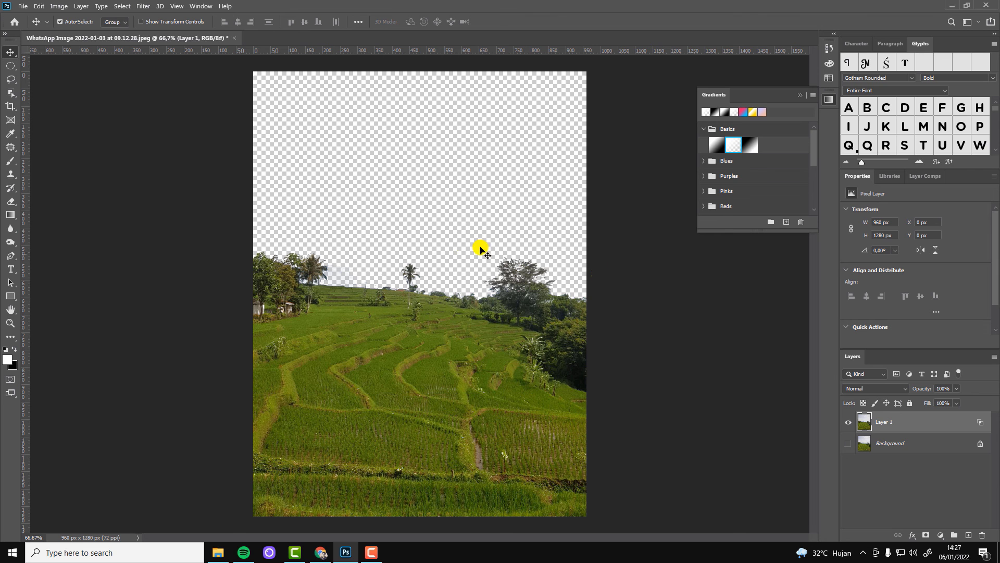
{"action": "left_click", "coordinate": [892, 446]}
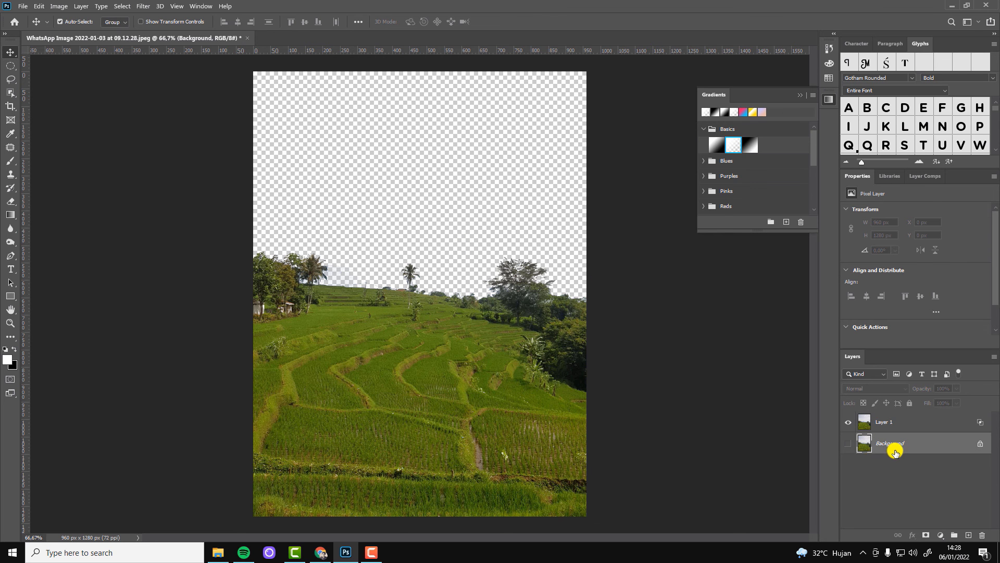
{"action": "left_click", "coordinate": [850, 444]}
{"action": "left_click", "coordinate": [967, 534]}
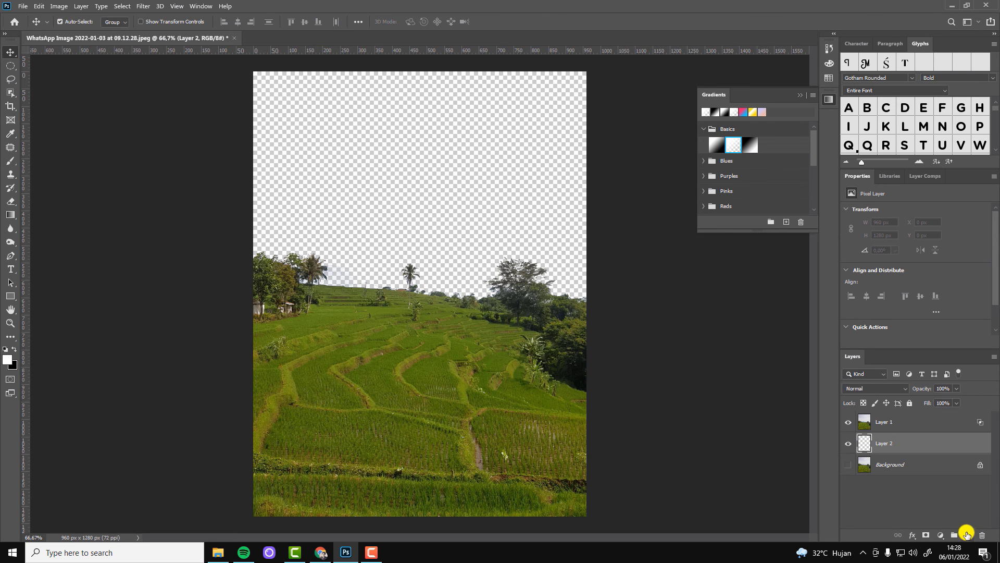
{"action": "left_click", "coordinate": [11, 358]}
Set the foreground colour to magenta d20ed9 and fill Layer 2 with it using Alt+Delete
{"action": "left_click", "coordinate": [815, 367]}
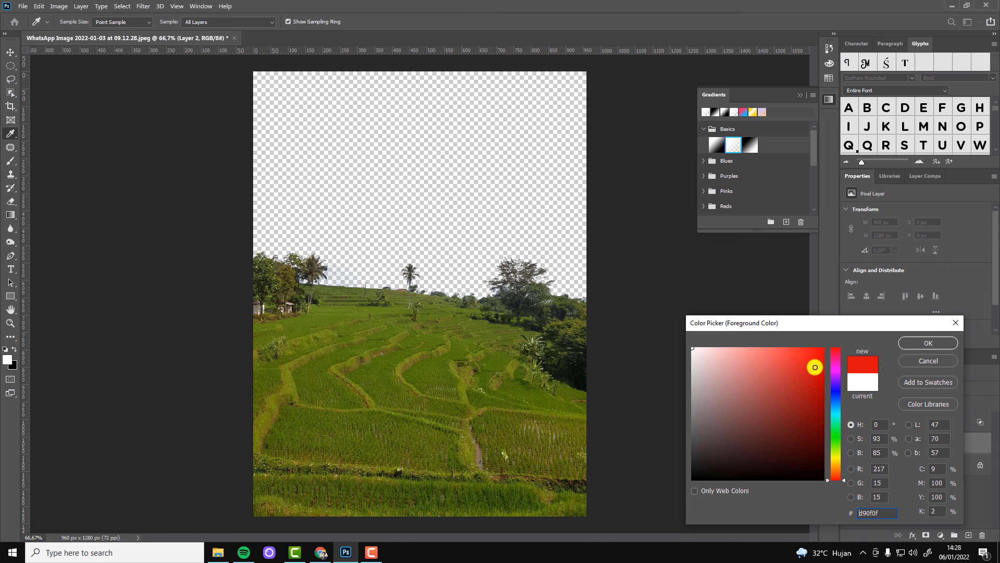
{"action": "left_click", "coordinate": [835, 370]}
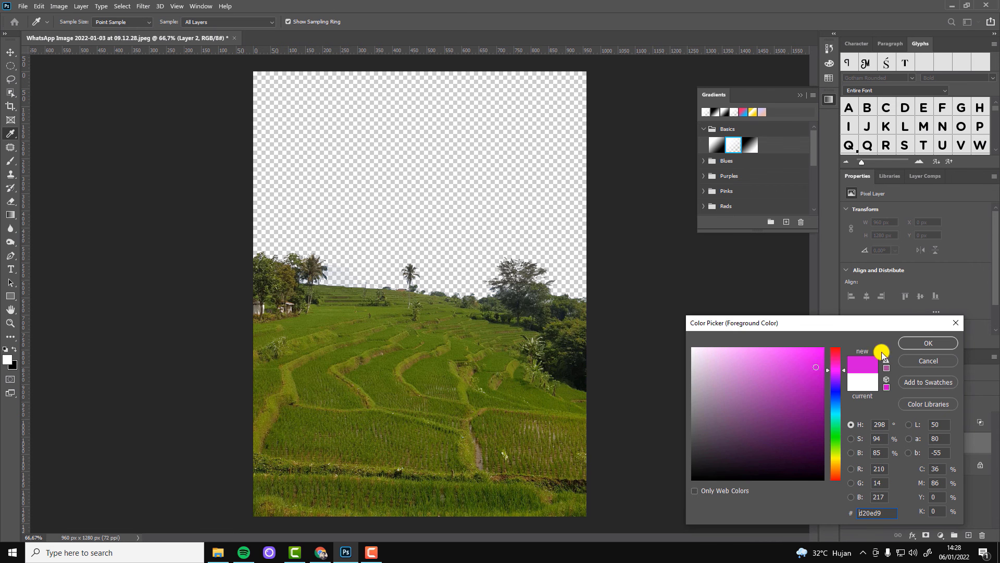
{"action": "left_click", "coordinate": [928, 343]}
{"action": "key", "text": "v"}
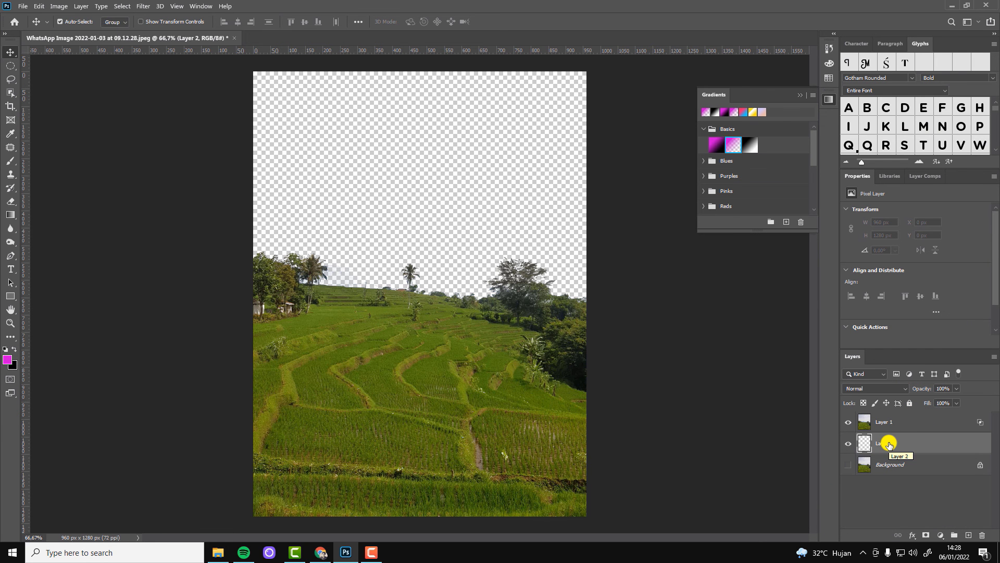
{"action": "key", "text": "alt+Delete"}
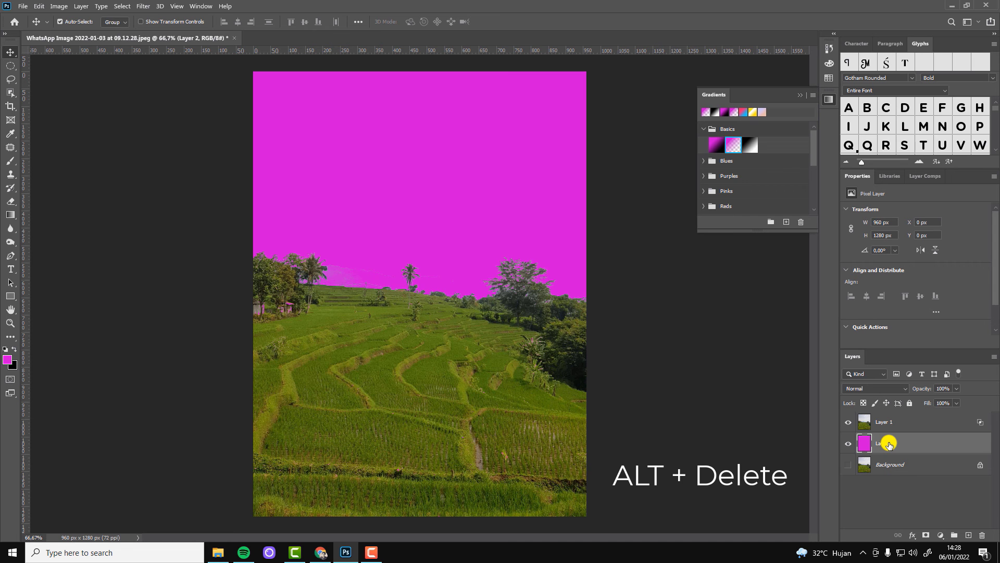
{"action": "left_click", "coordinate": [448, 345]}
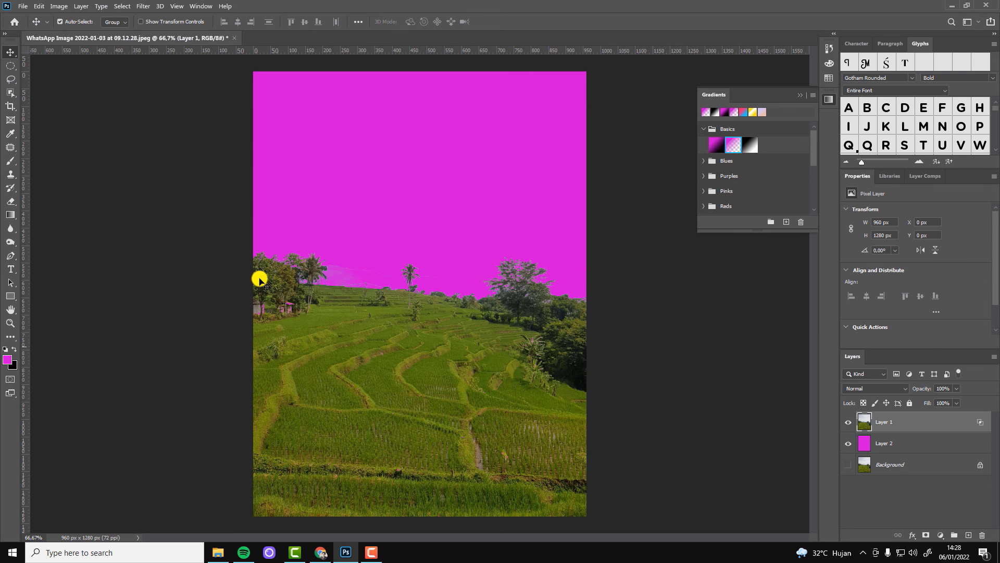
{"action": "left_click", "coordinate": [10, 133]}
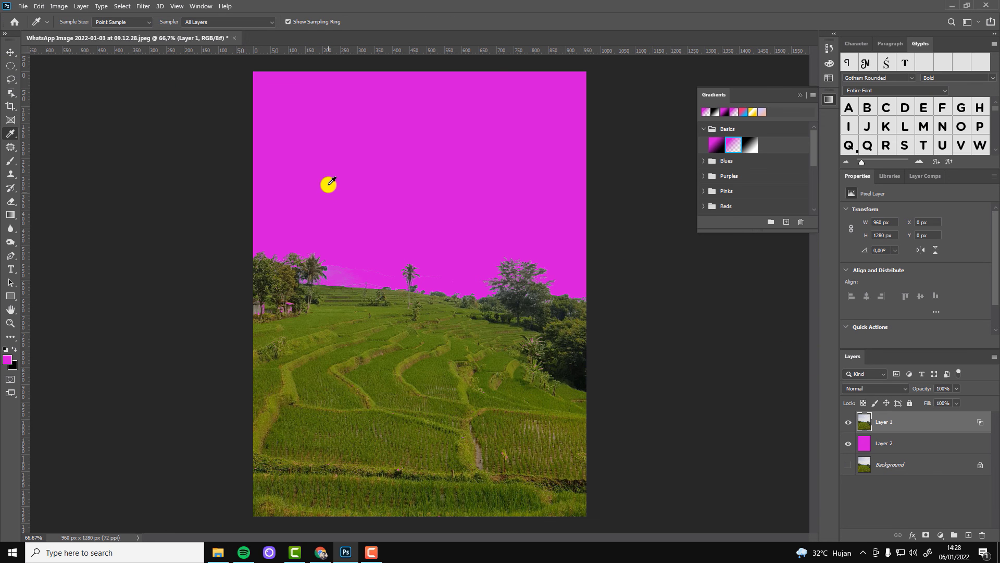
{"action": "left_click", "coordinate": [10, 51]}
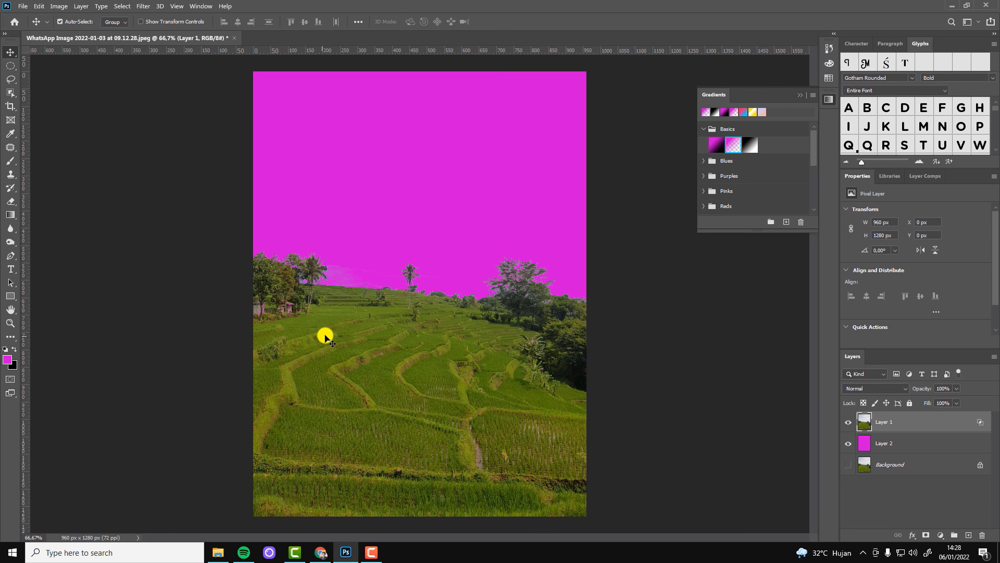